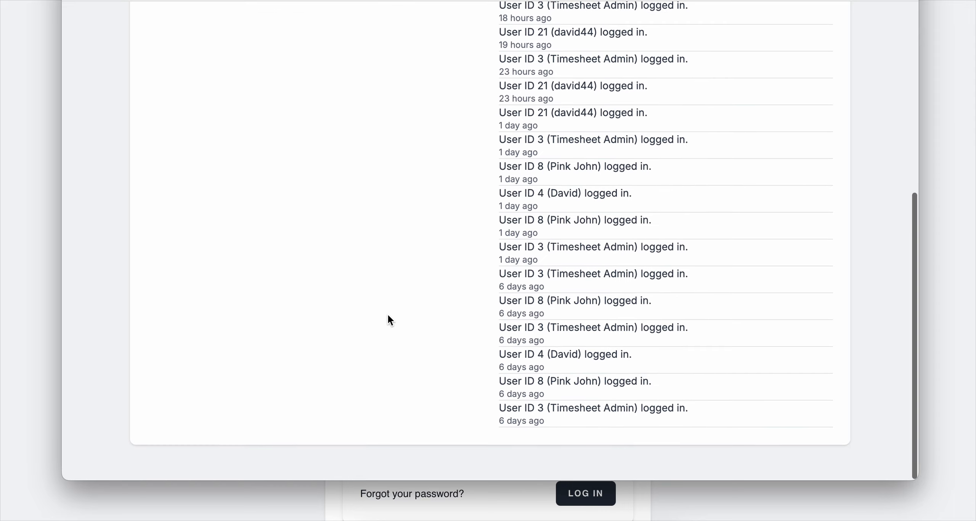
Review the admin dashboard, from the Recent Admin Actions log up to the submission countdown and Announcements section.
scroll(388, 314, "up", 8)
scroll(387, 314, "down", 8)
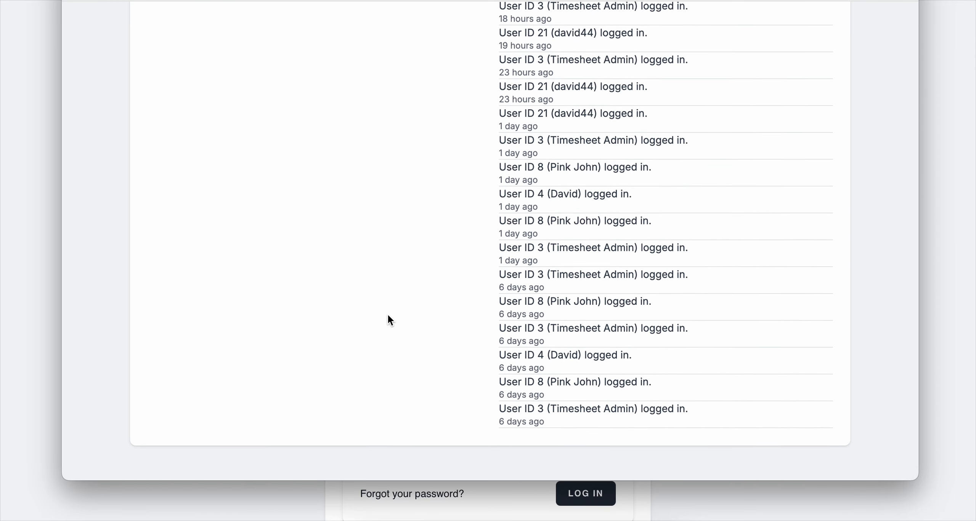
scroll(388, 314, "up", 5)
scroll(610, 100, "up", 2)
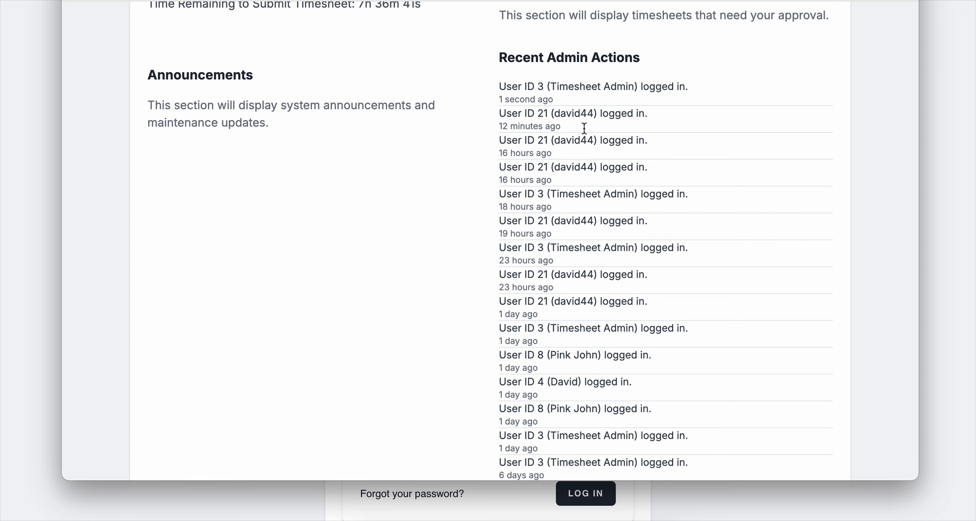
scroll(548, 188, "up", 3)
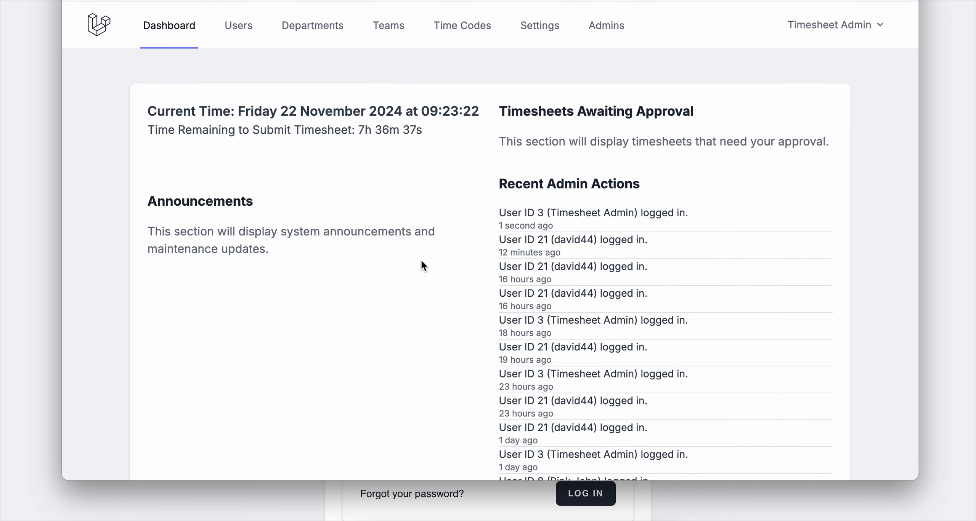
scroll(250, 238, "down", 1)
scroll(242, 232, "up", 1)
View the management lists for Users, Departments and Teams, checking the full list of users.
left_click(241, 26)
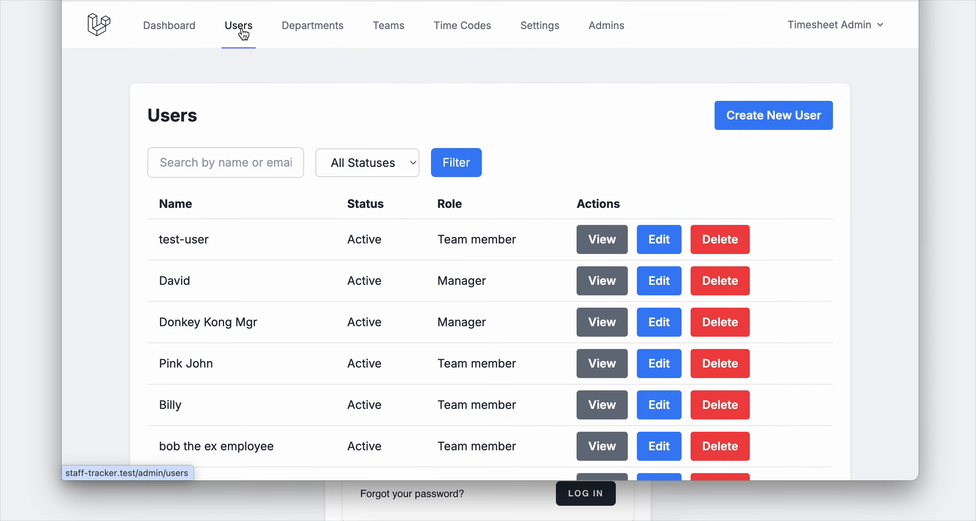
scroll(420, 225, "down", 3)
scroll(419, 221, "up", 3)
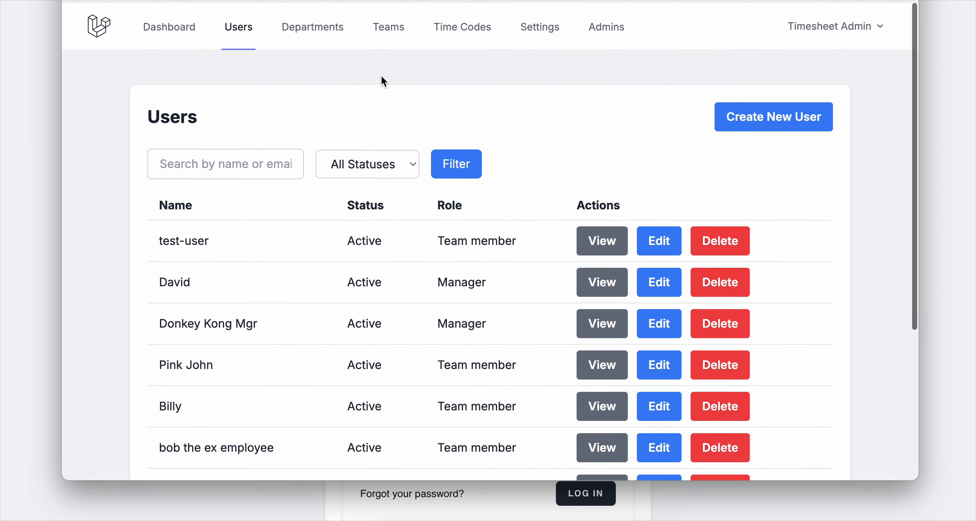
left_click(323, 31)
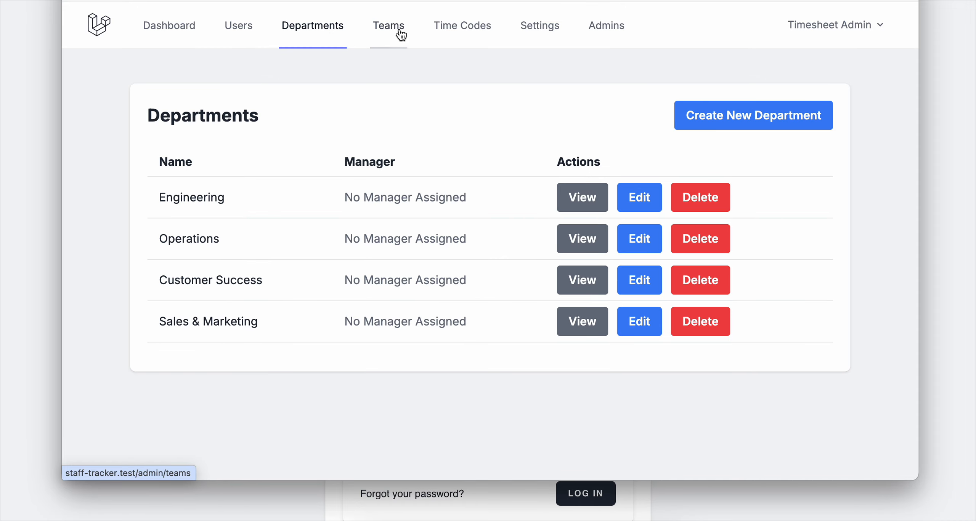
left_click(399, 31)
Open the Time Codes list and look through its entries down to the "dog time" code.
left_click(484, 25)
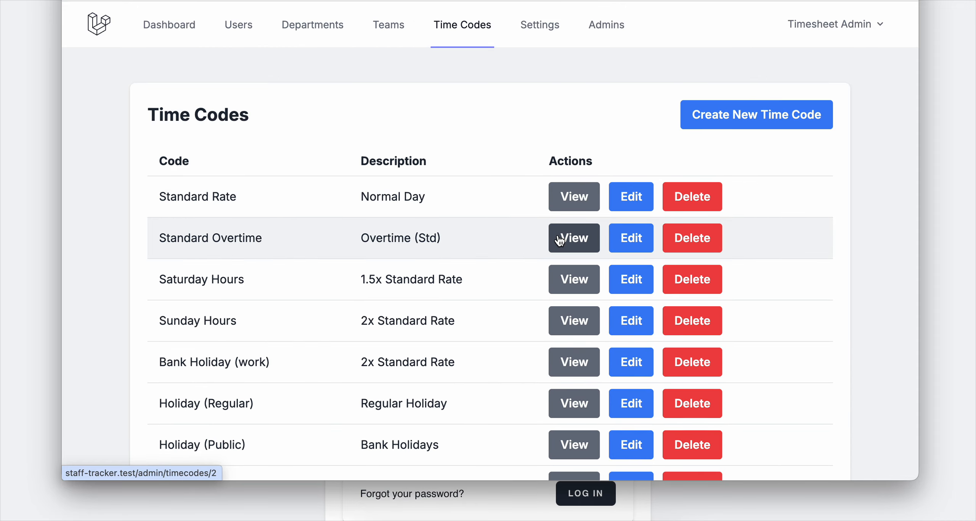
scroll(559, 238, "down", 5)
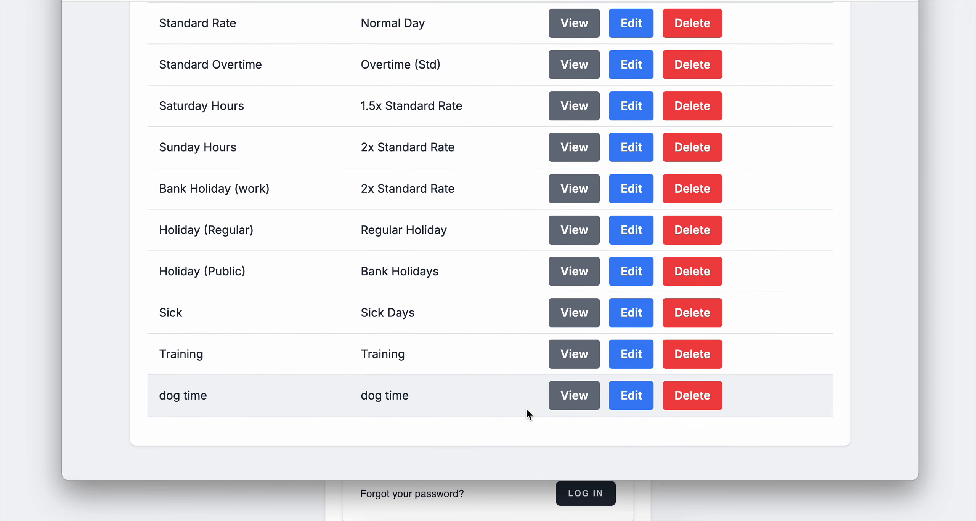
scroll(503, 88, "up", 5)
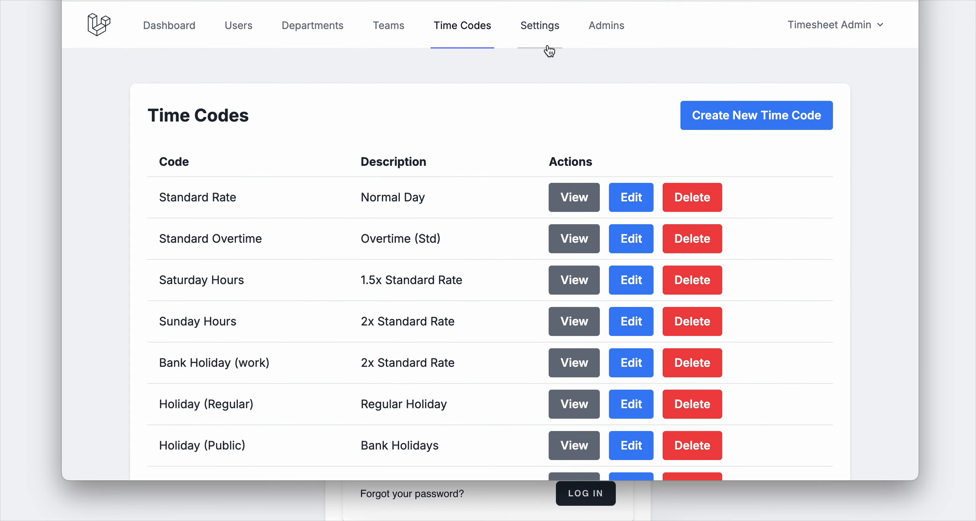
scroll(507, 183, "down", 5)
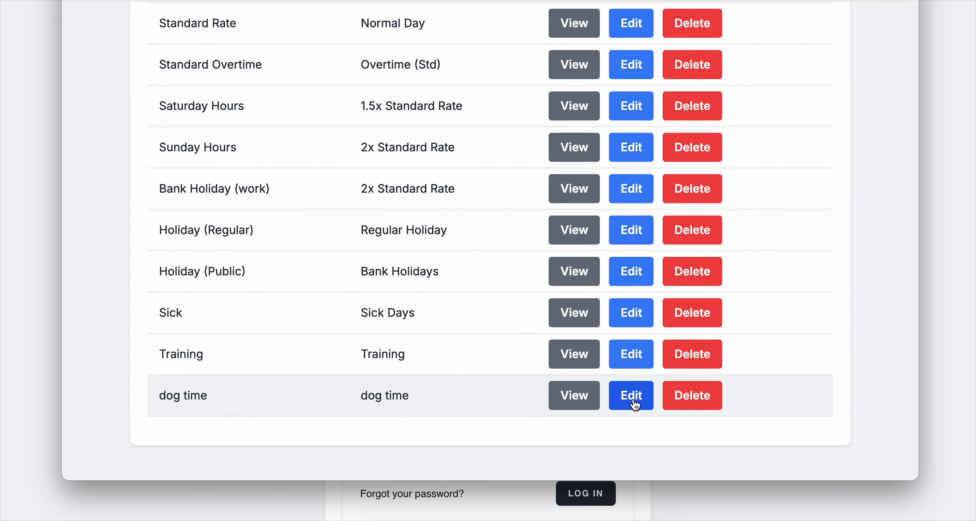
scroll(424, 270, "up", 5)
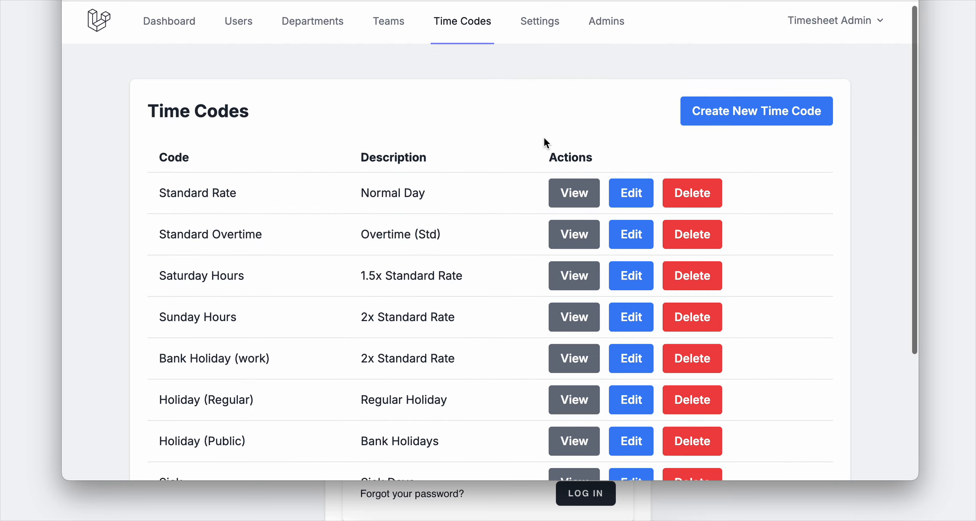
Try to delete the "dog time" time code with confirmation, and go back to the Time Codes list.
scroll(543, 76, "down", 5)
left_click(694, 397)
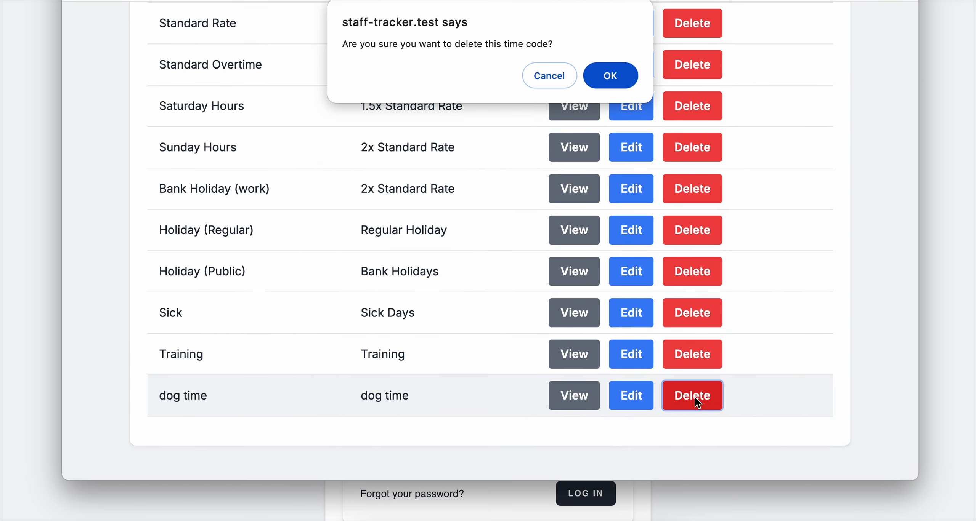
left_click(610, 77)
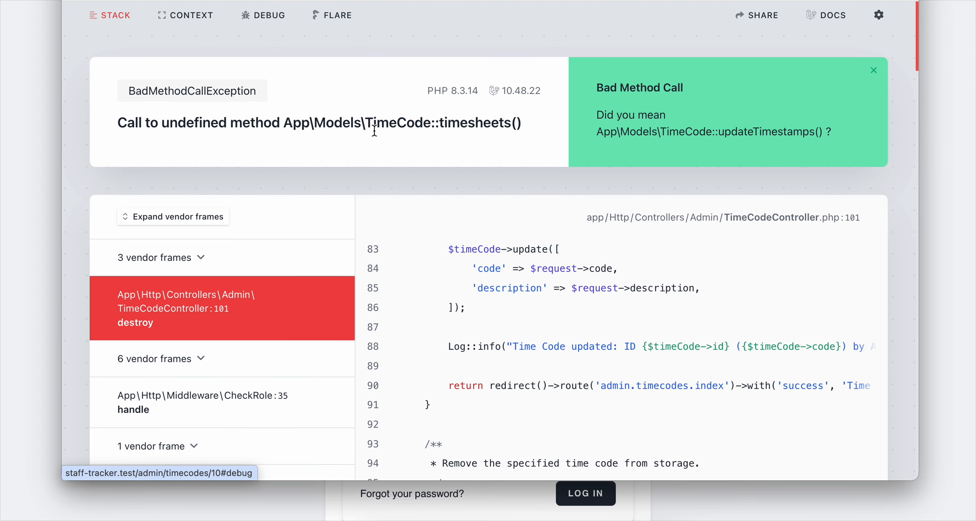
left_click(79, 0)
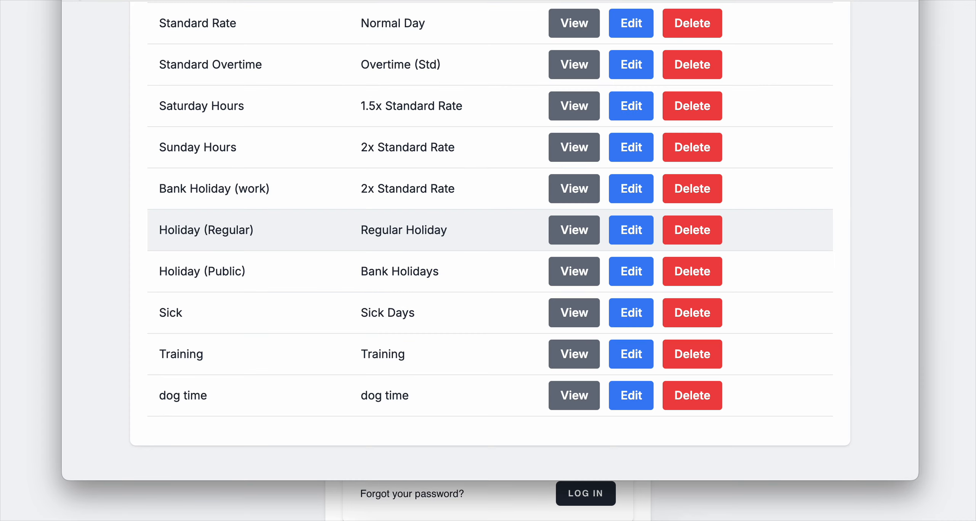
Open the Admins Management page and view the actions available for the first admin listed.
scroll(457, 220, "up", 5)
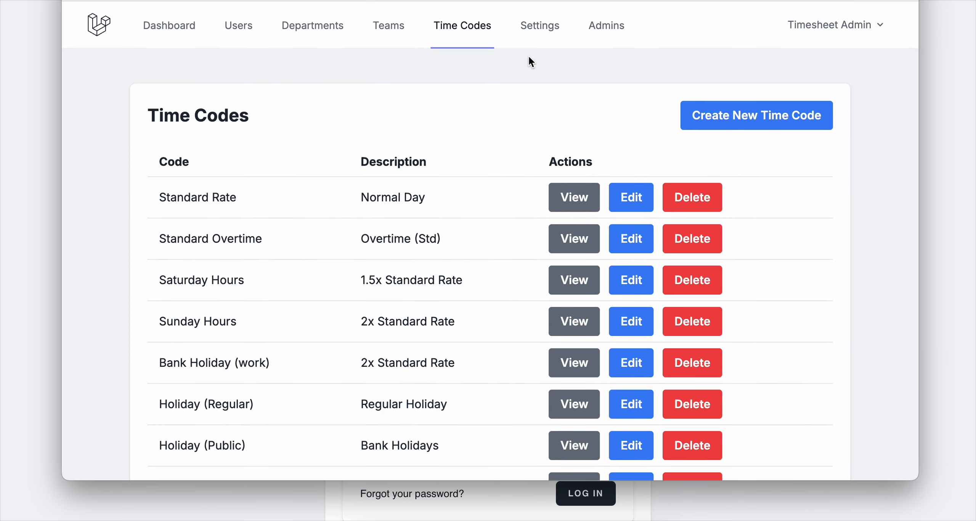
left_click(607, 26)
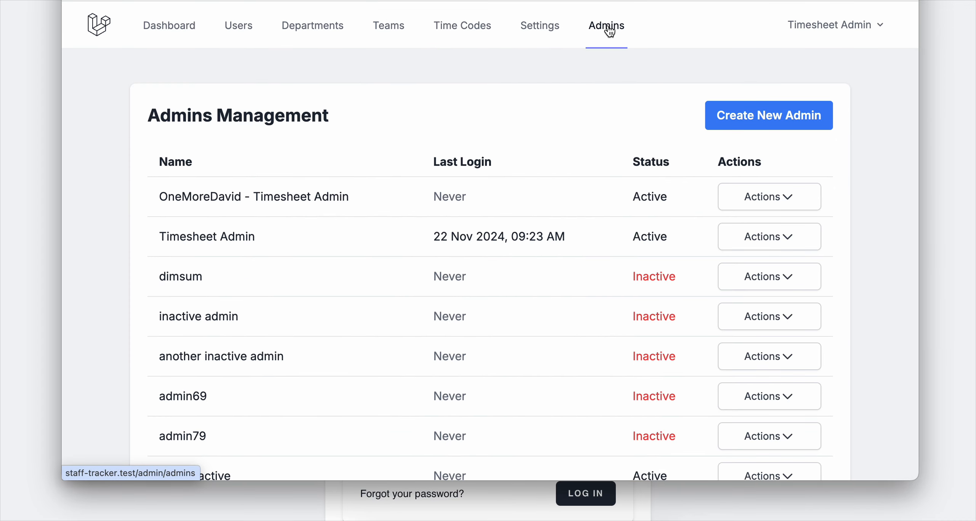
left_click(795, 200)
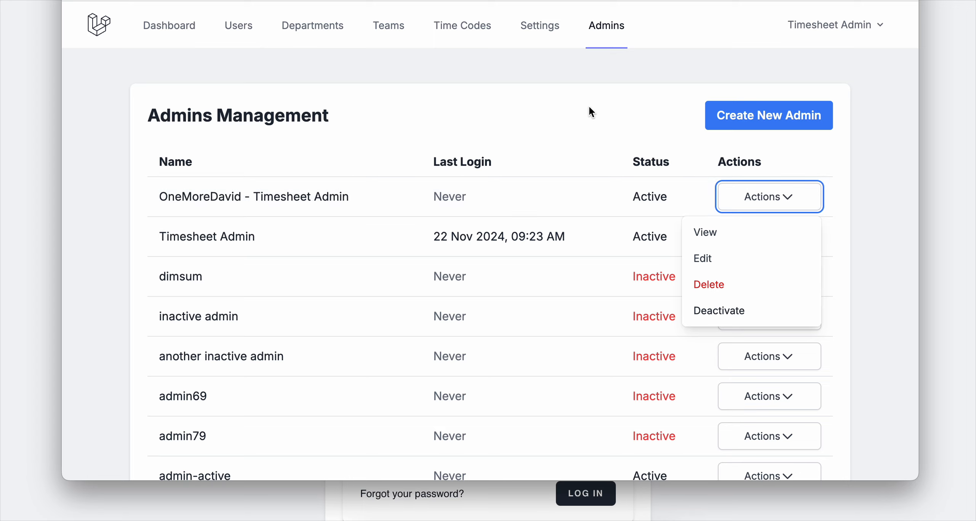
left_click(575, 68)
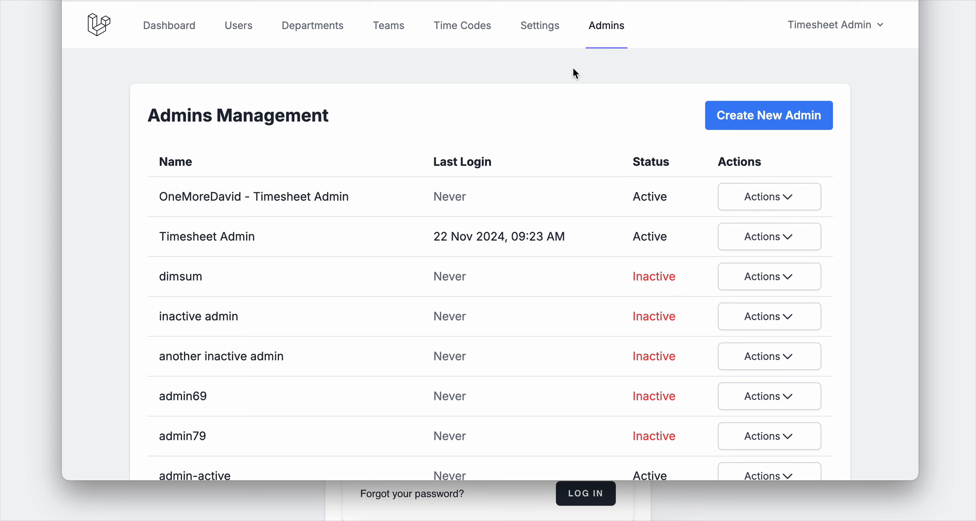
Open the Settings page and review the week start, submission and approval deadlines, and timezone options.
left_click(550, 34)
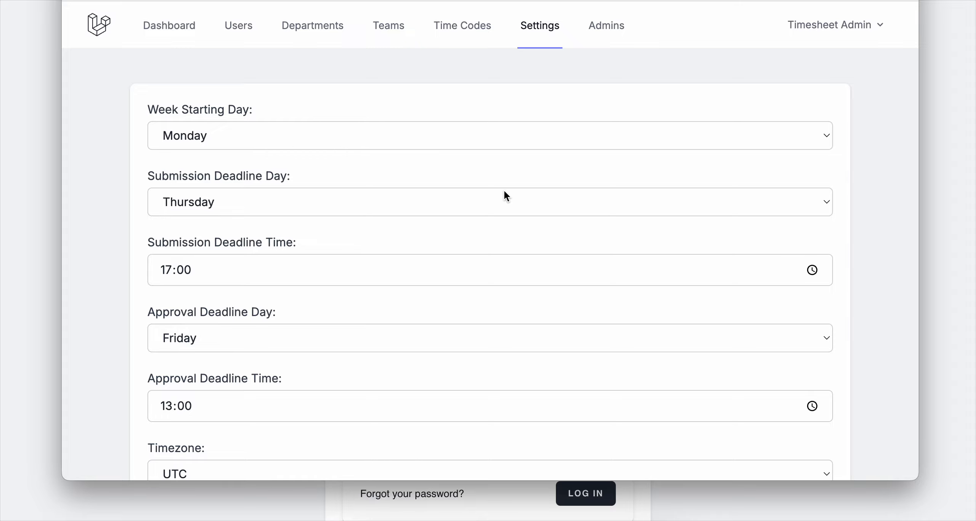
scroll(504, 192, "down", 1)
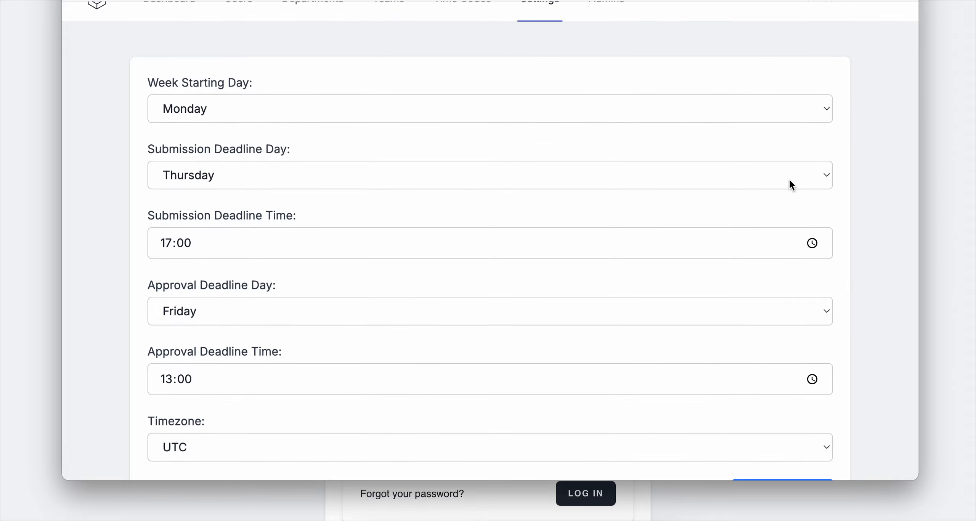
scroll(588, 222, "down", 2)
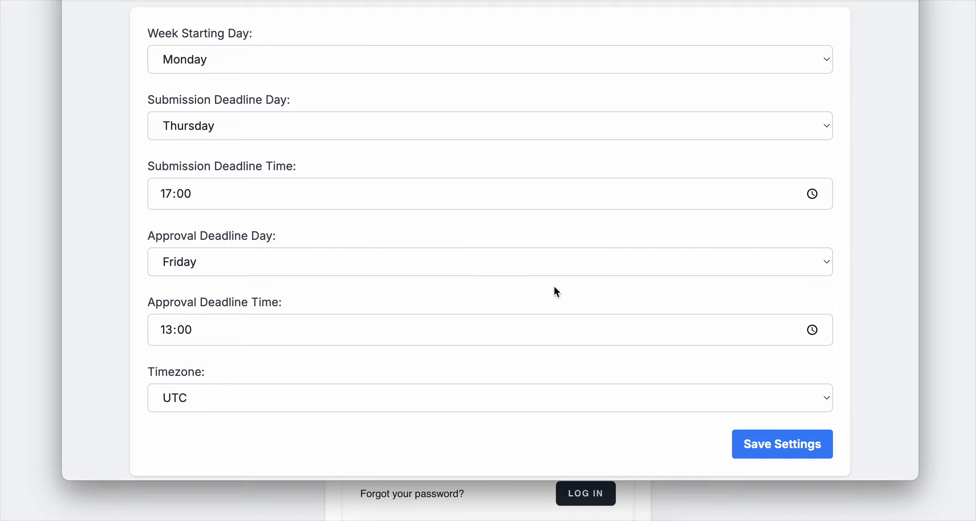
scroll(554, 287, "up", 2)
scroll(554, 287, "down", 3)
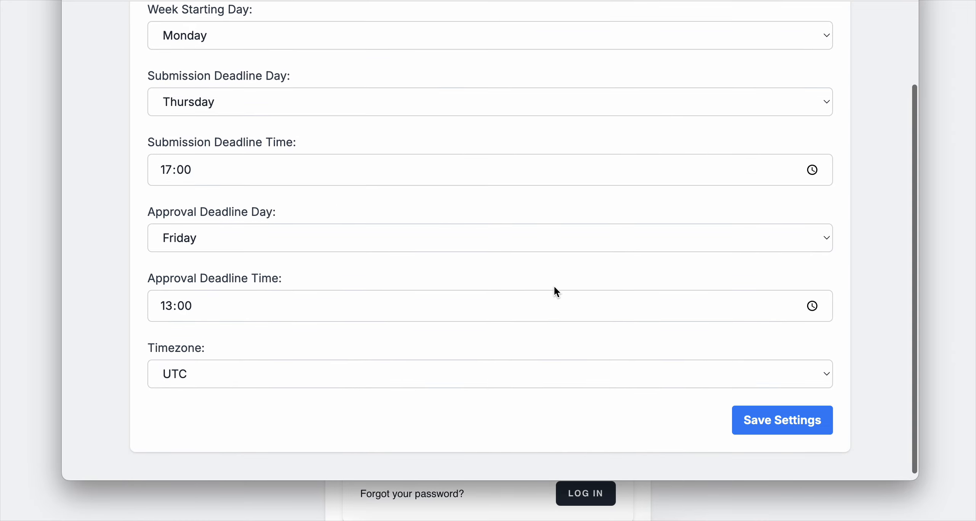
scroll(554, 286, "up", 5)
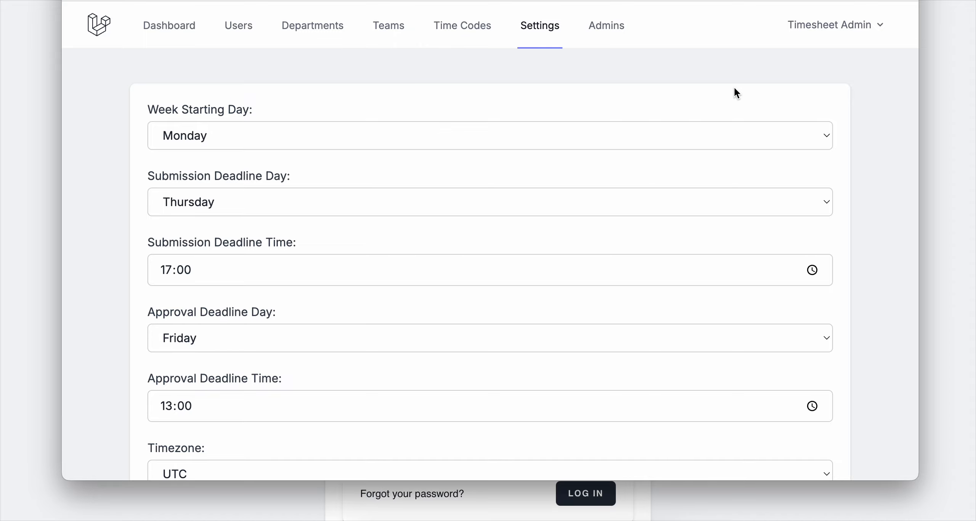
Log out of the Timesheet Admin account and log in with the staff account's saved email and password.
left_click(865, 33)
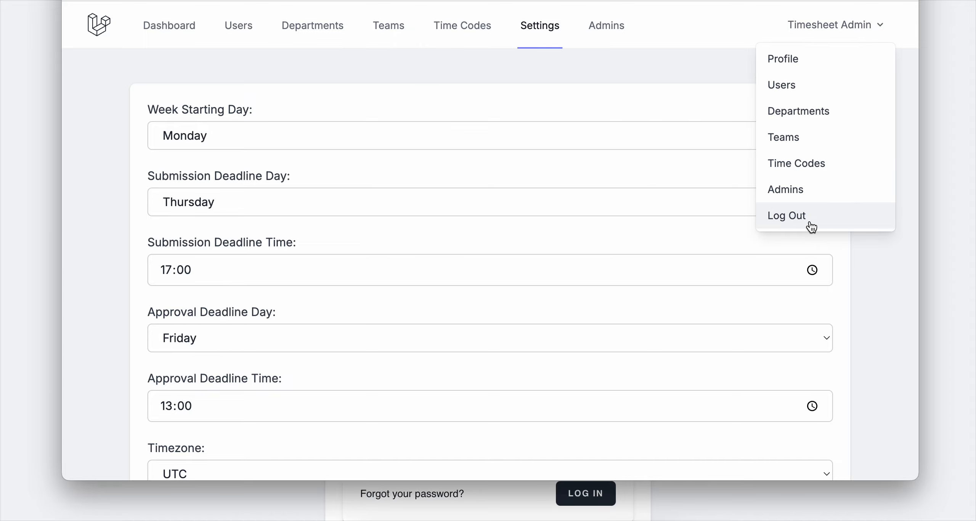
left_click(779, 218)
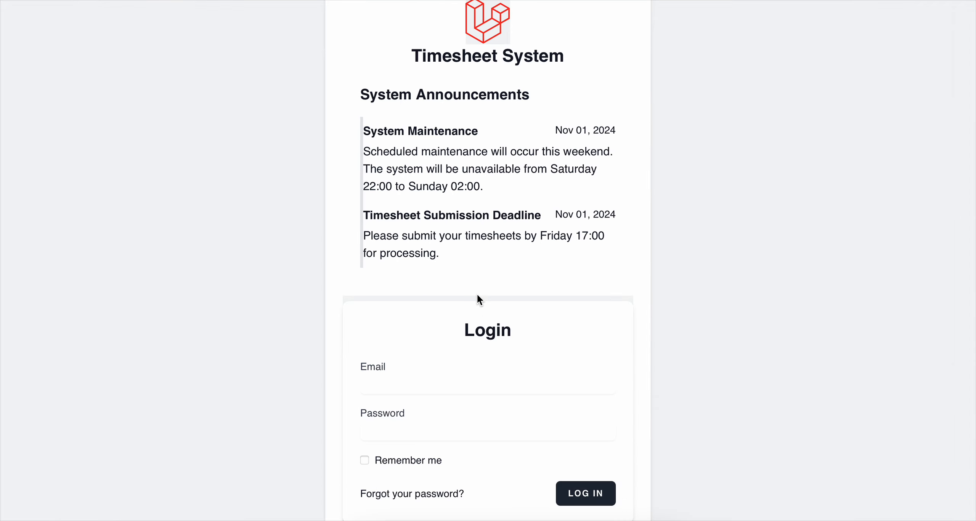
scroll(485, 371, "down", 1)
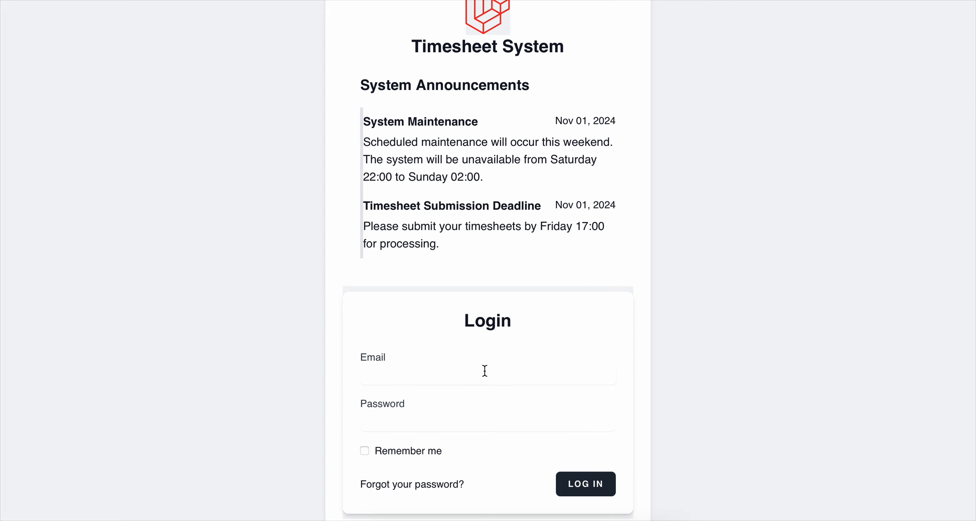
left_click(484, 371)
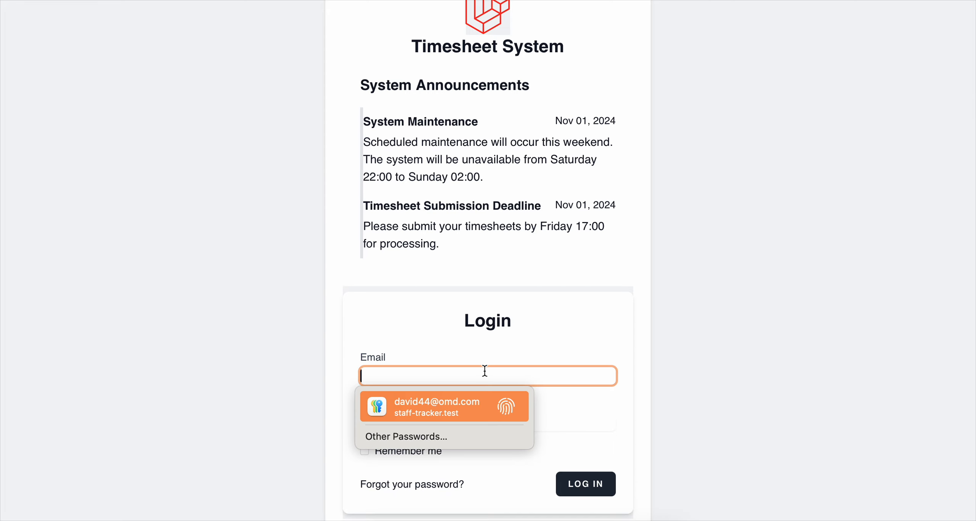
left_click(501, 406)
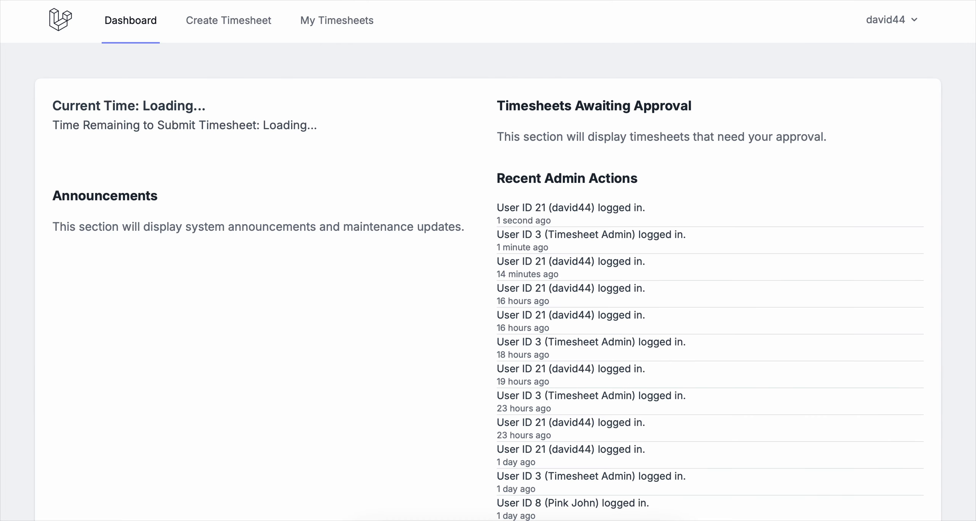
Look through the Recent Admin Actions log on the staff account's dashboard.
scroll(602, 292, "down", 3)
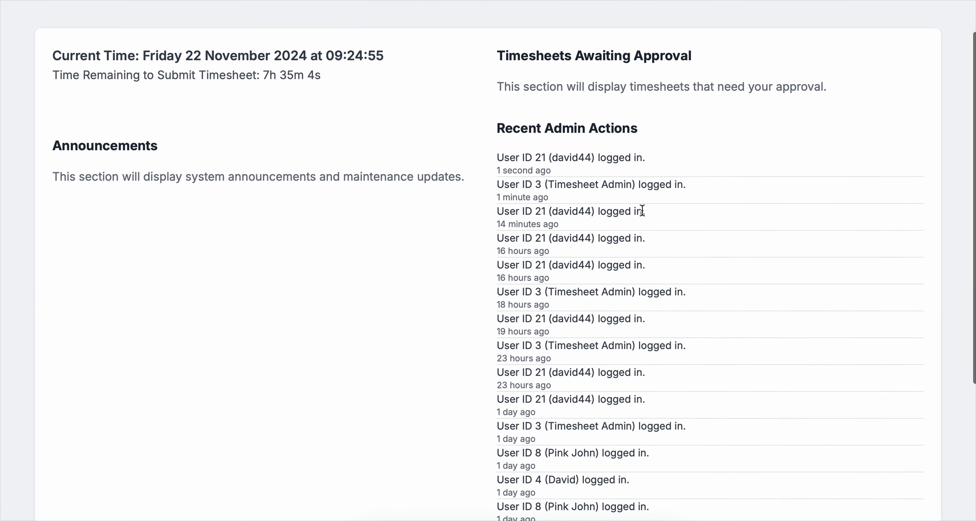
scroll(642, 211, "down", 4)
scroll(642, 213, "up", 5)
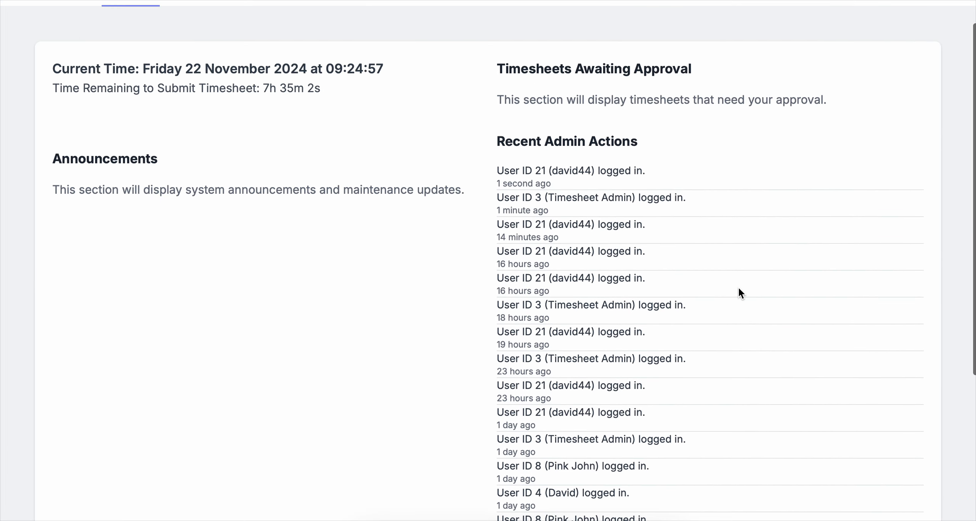
scroll(739, 289, "down", 10)
scroll(739, 289, "up", 11)
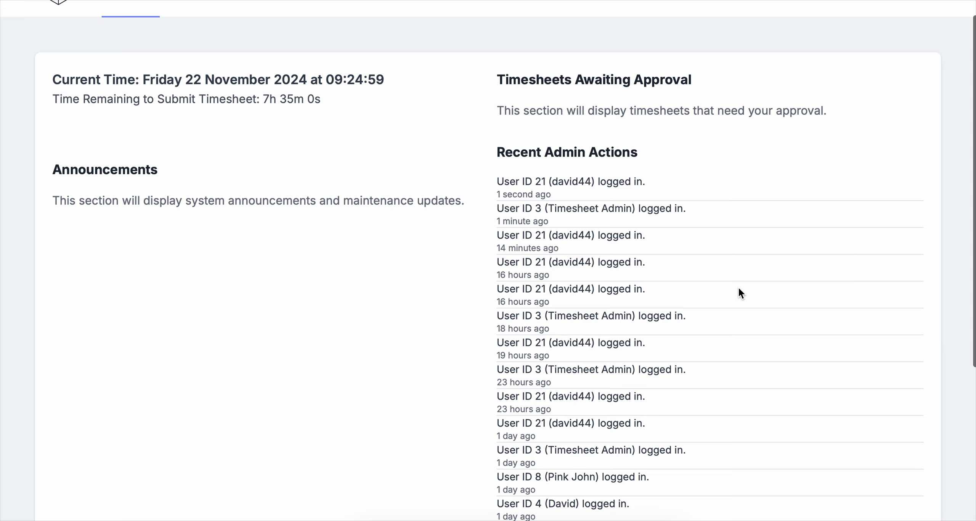
scroll(738, 288, "up", 2)
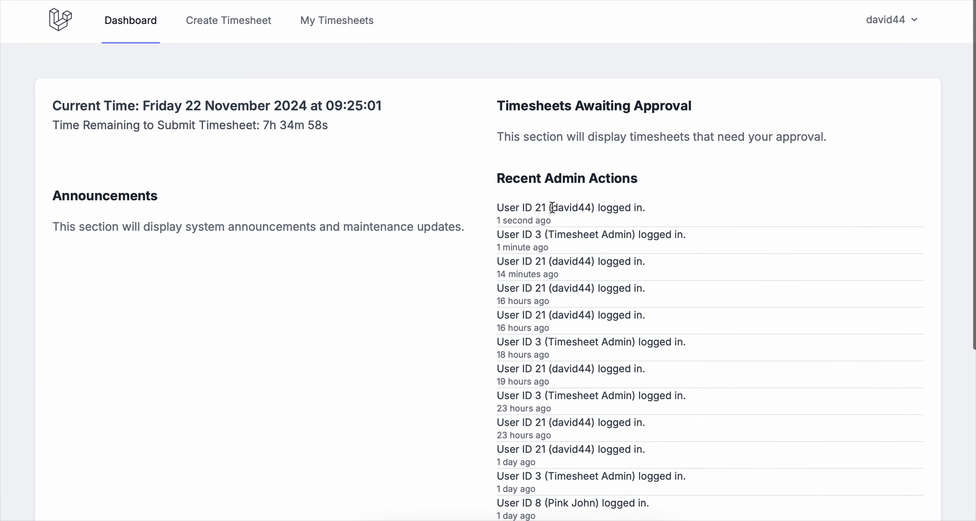
Highlight the account names in the two newest log entries, and the current time and submission countdown lines.
left_click_drag(552, 208, 591, 208)
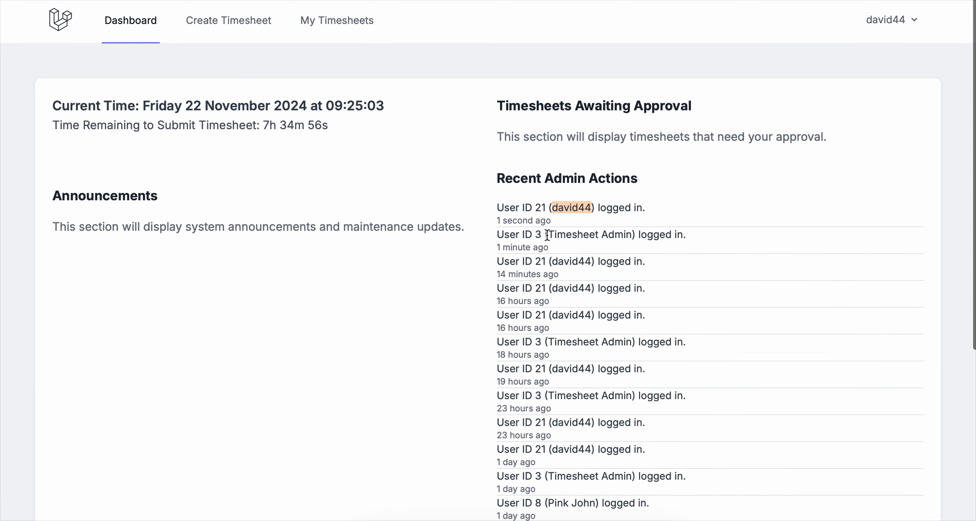
left_click_drag(548, 235, 631, 234)
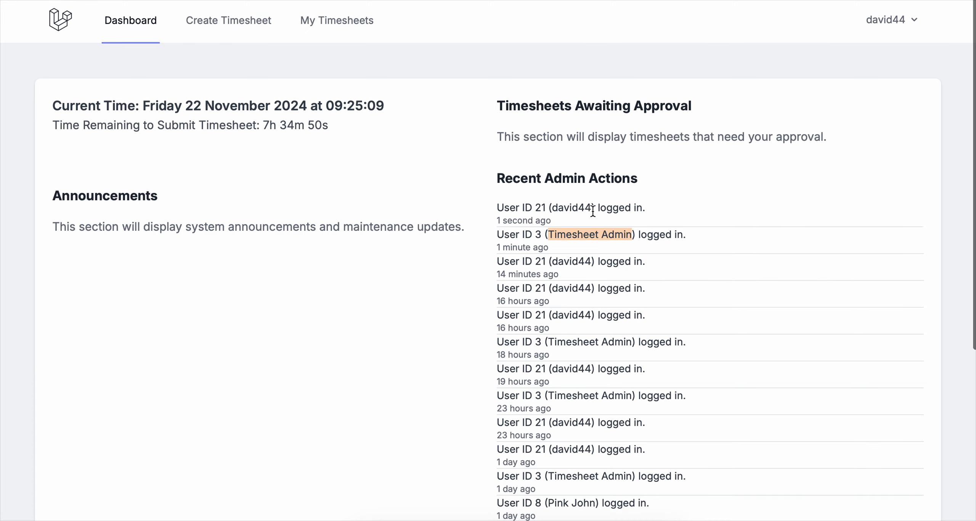
left_click_drag(341, 125, 41, 97)
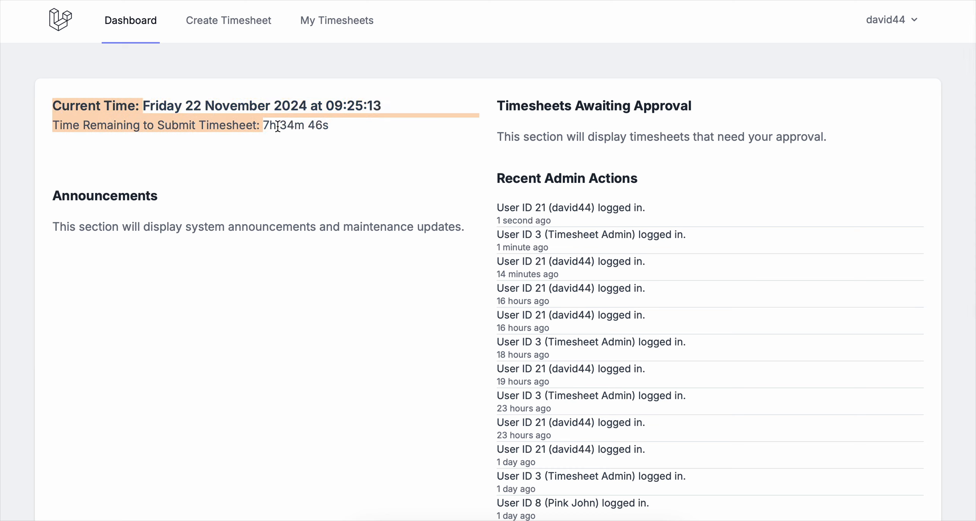
Highlight the words "Submit Timesheet" and "Submit" in the dashboard's countdown line, and clear the selection.
left_click(206, 131)
left_click_drag(155, 124, 244, 125)
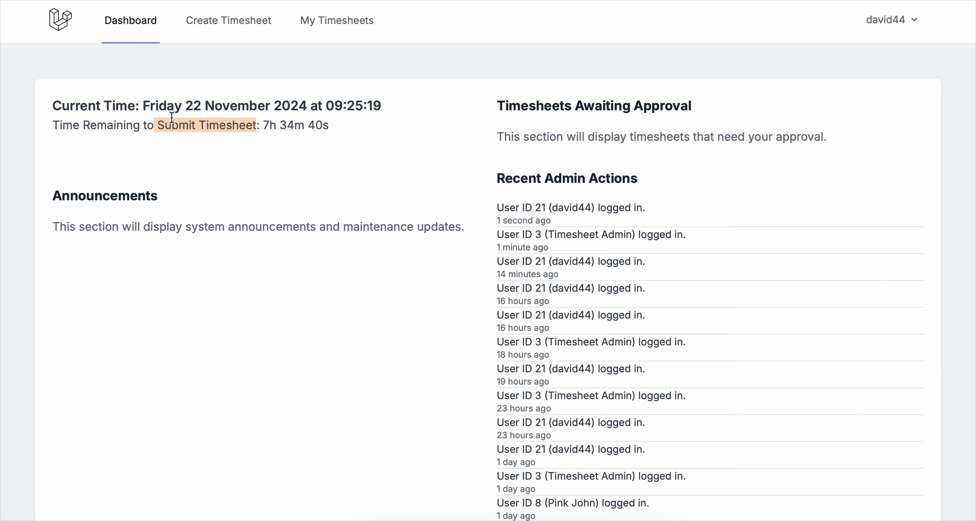
left_click(161, 122)
left_click_drag(157, 125, 199, 126)
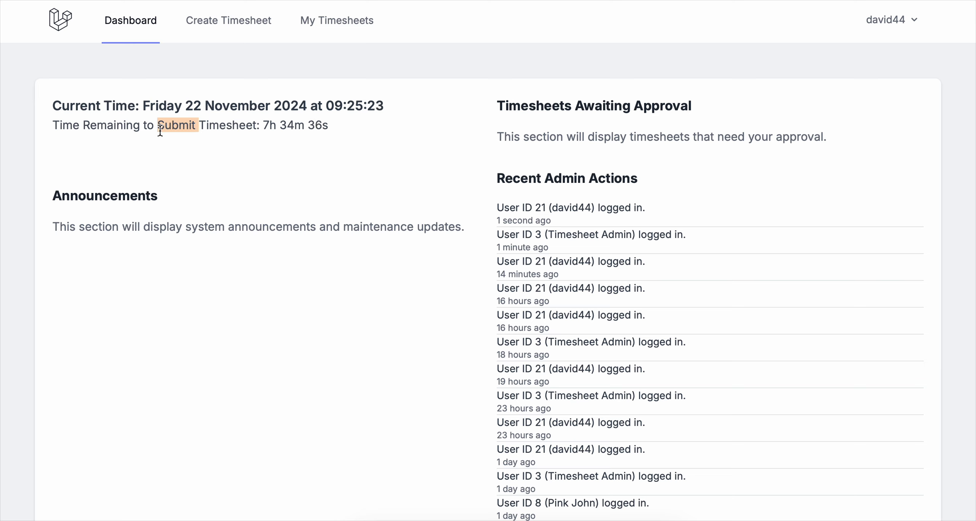
left_click(162, 120)
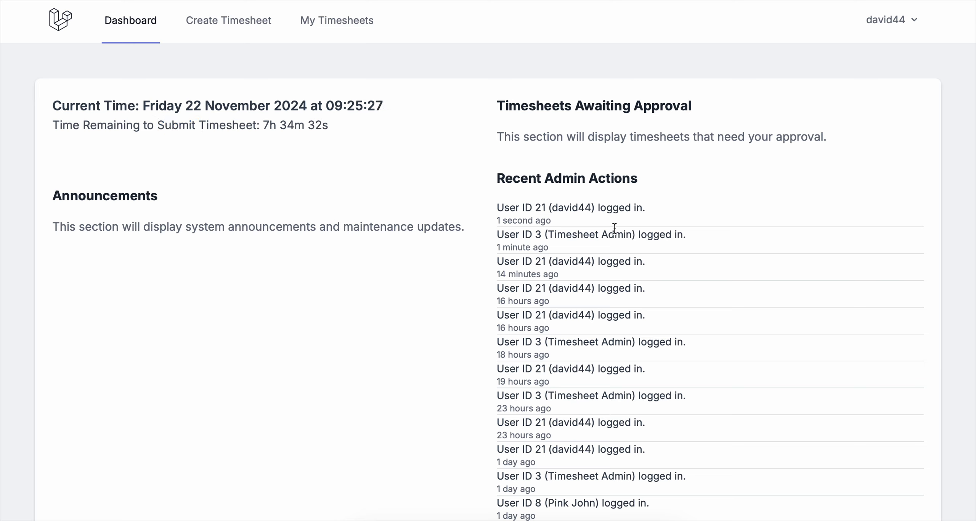
View the staff account's My Timesheets page and return to the dashboard.
scroll(709, 259, "down", 1)
scroll(710, 259, "up", 1)
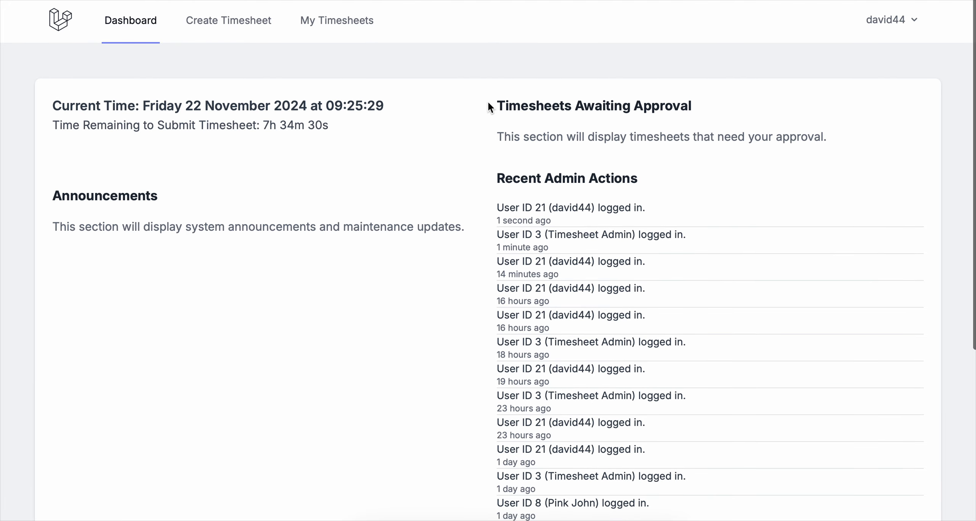
left_click(366, 31)
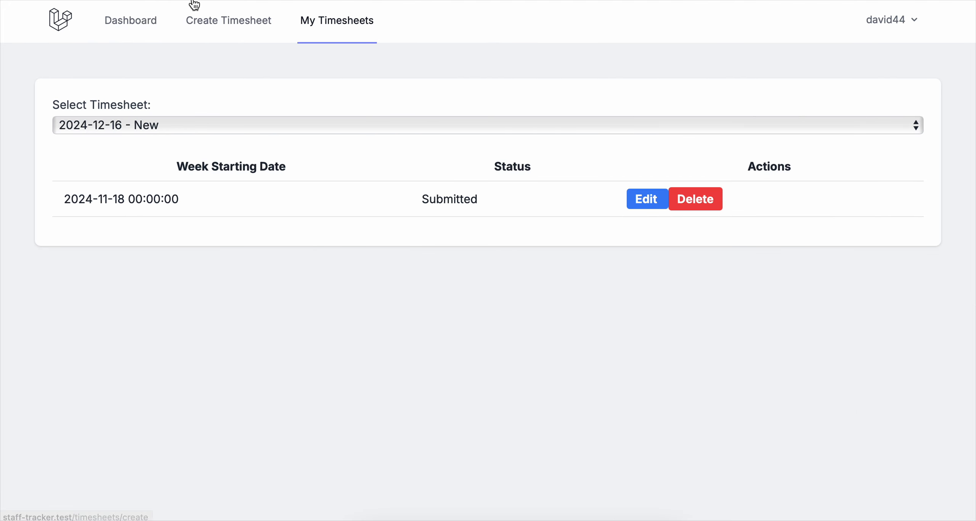
left_click(119, 23)
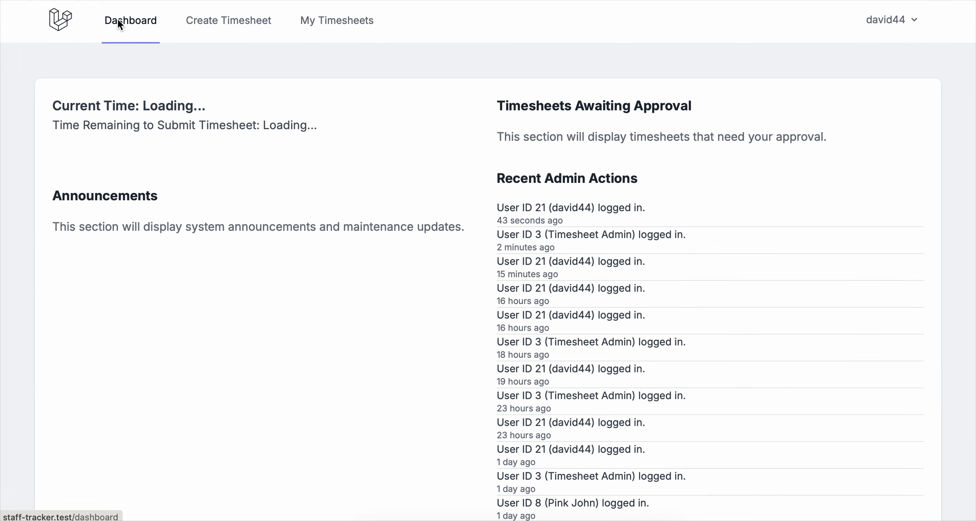
Start a new timesheet for the week starting Monday, November 25, 2024, and add two time code lines.
left_click(236, 24)
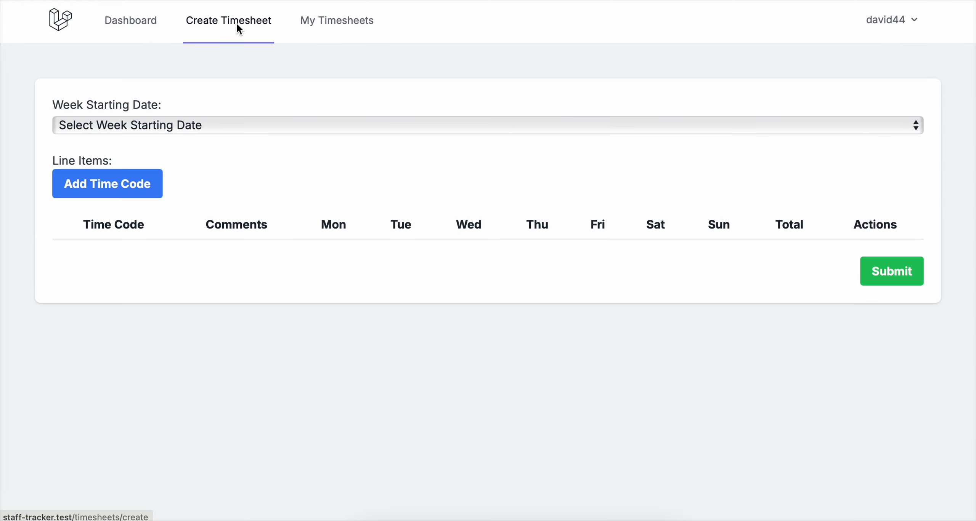
left_click(309, 121)
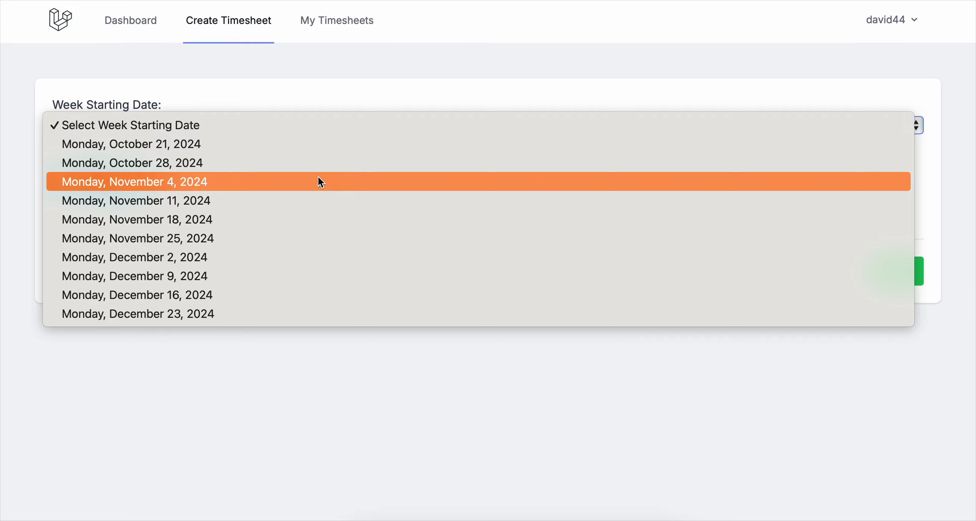
left_click(323, 232)
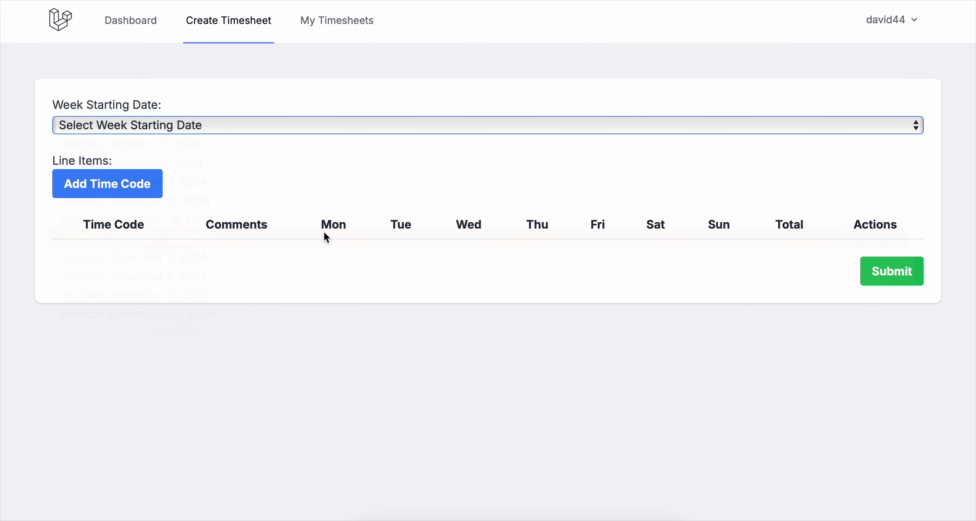
left_click(92, 189)
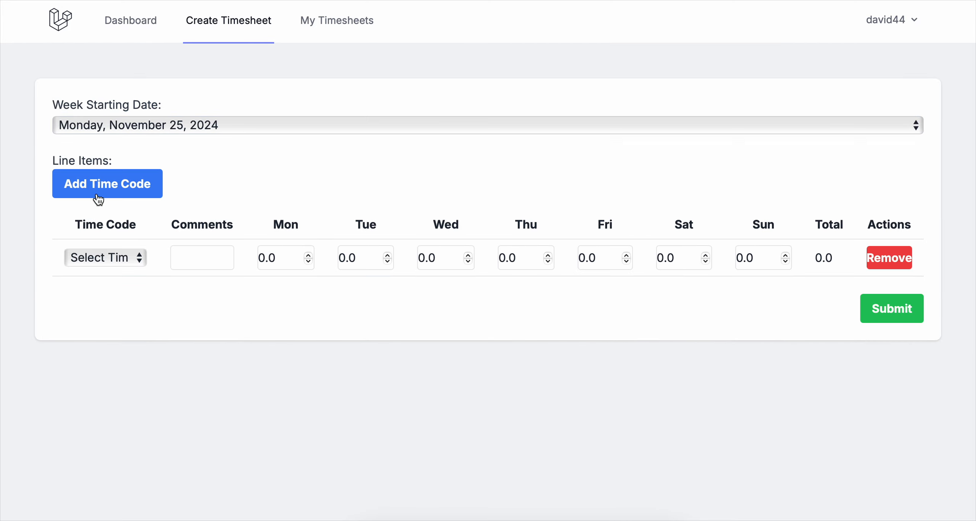
left_click(99, 195)
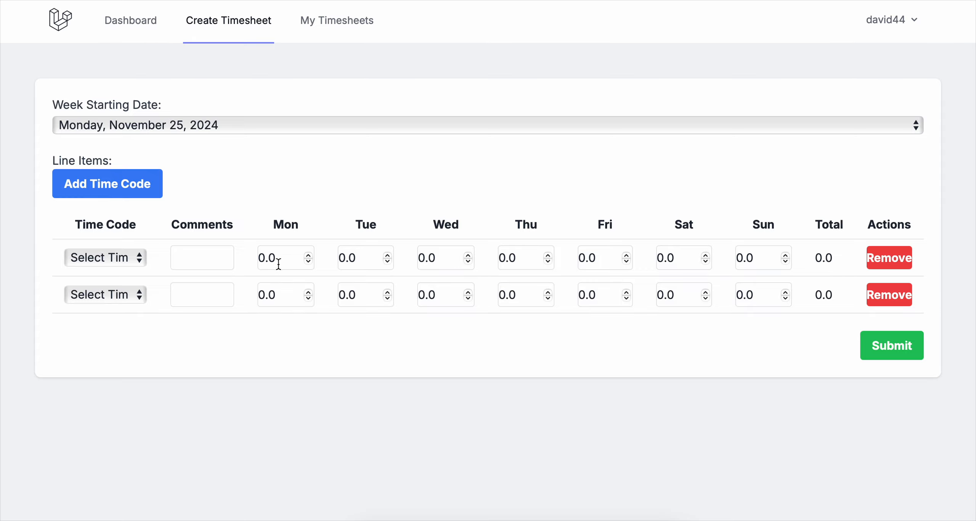
Set the first line's time code to Standard Rate - Normal Day with 8 hours on Monday.
left_click(115, 260)
left_click(137, 274)
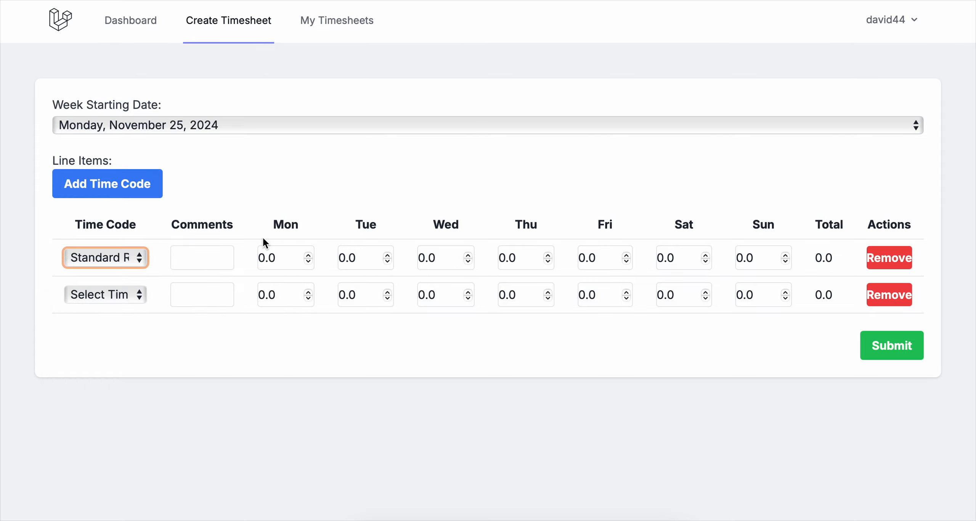
left_click_drag(263, 251, 256, 253)
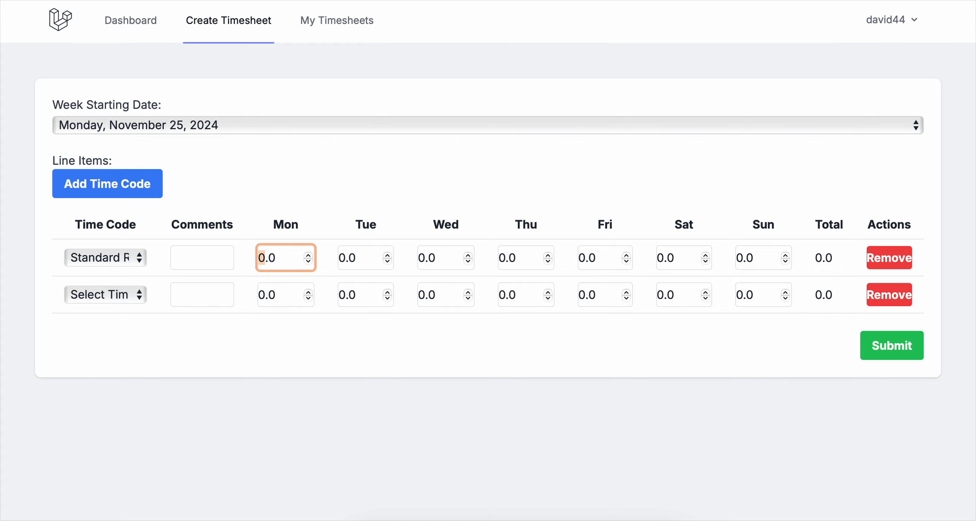
type("8")
Set the second line's time code to Holiday (Regular) - Regular Holiday, and recheck the choice in the list.
left_click(119, 295)
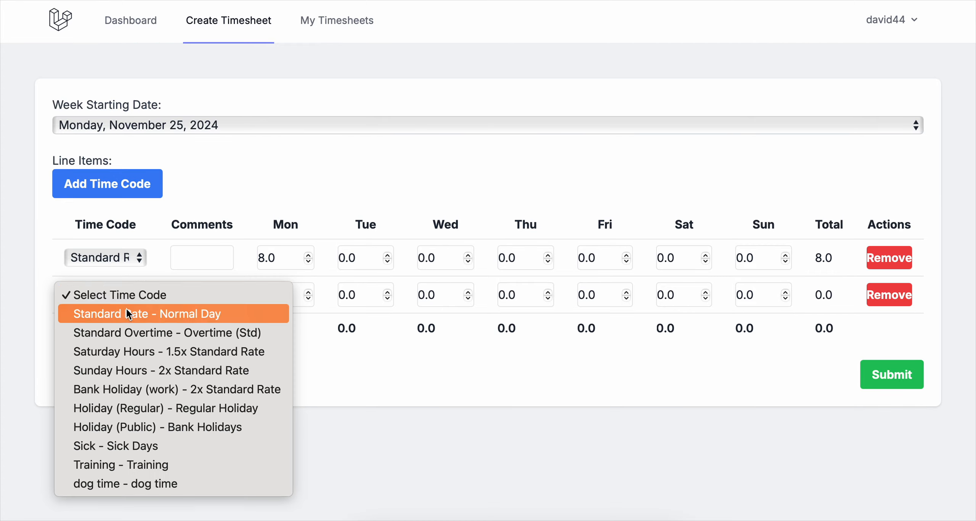
left_click(192, 409)
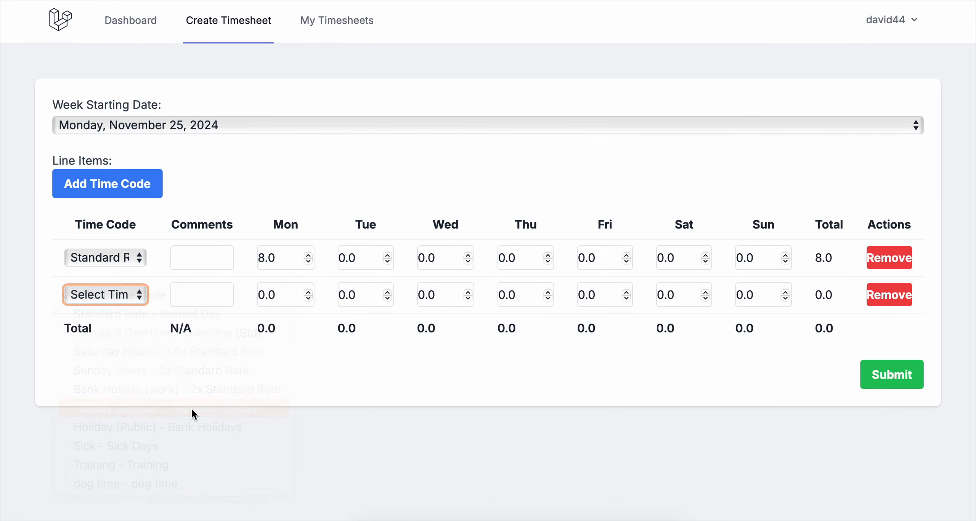
left_click(108, 294)
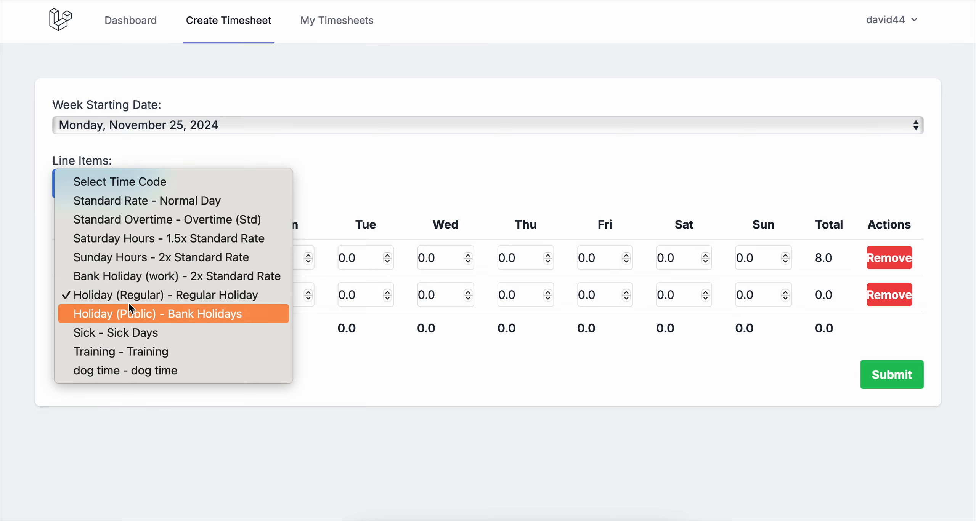
left_click(387, 380)
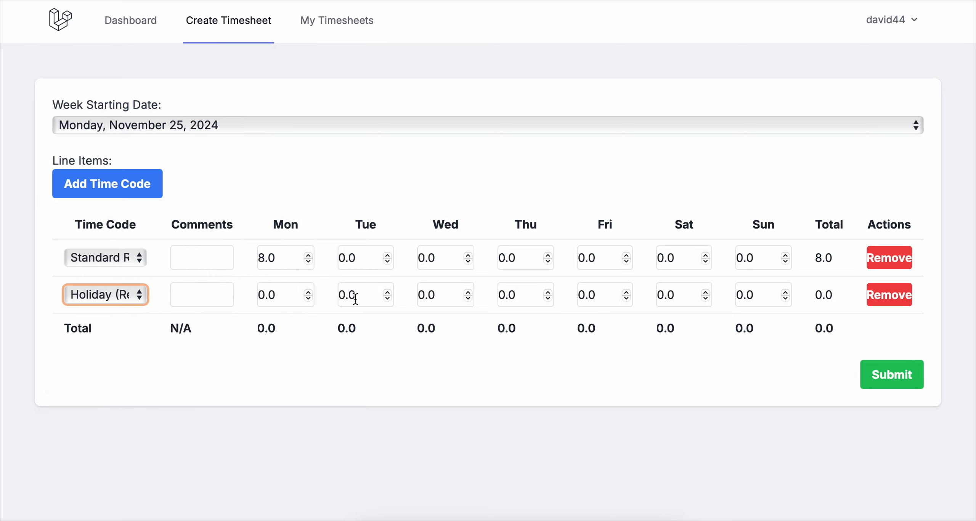
Enter 8 hours for Tuesday, Wednesday, Thursday and Friday on the holiday line.
left_click_drag(344, 296, 331, 294)
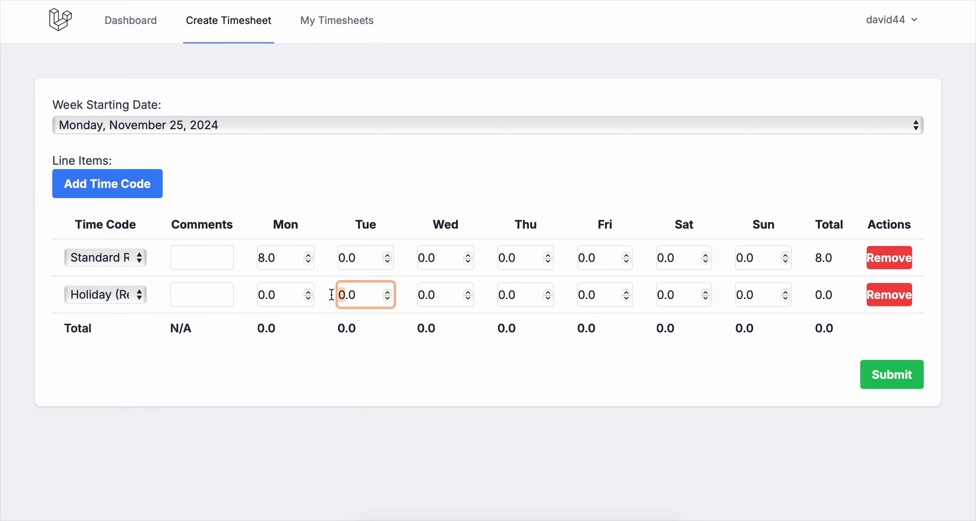
type("8")
left_click_drag(424, 295, 418, 294)
type("8")
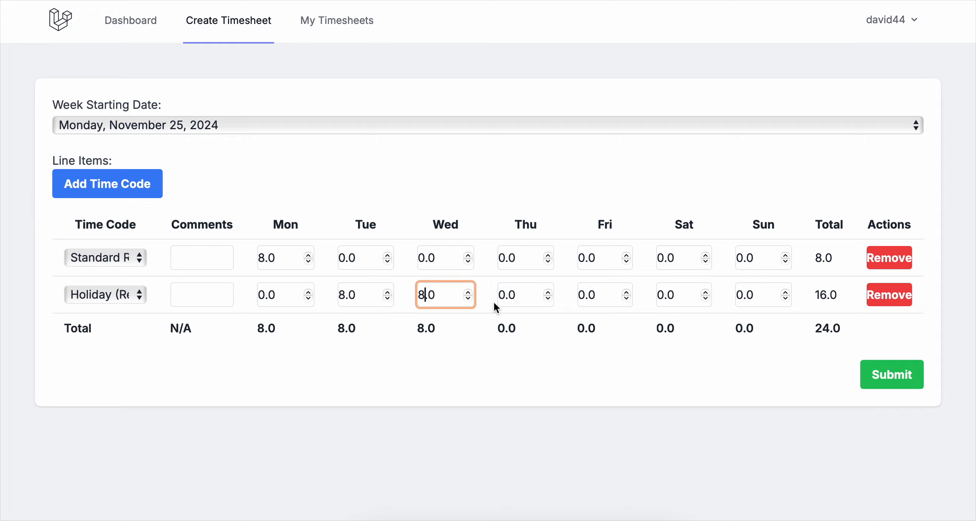
left_click_drag(503, 295, 497, 296)
type("8")
left_click_drag(582, 292, 576, 292)
type("8")
left_click(726, 369)
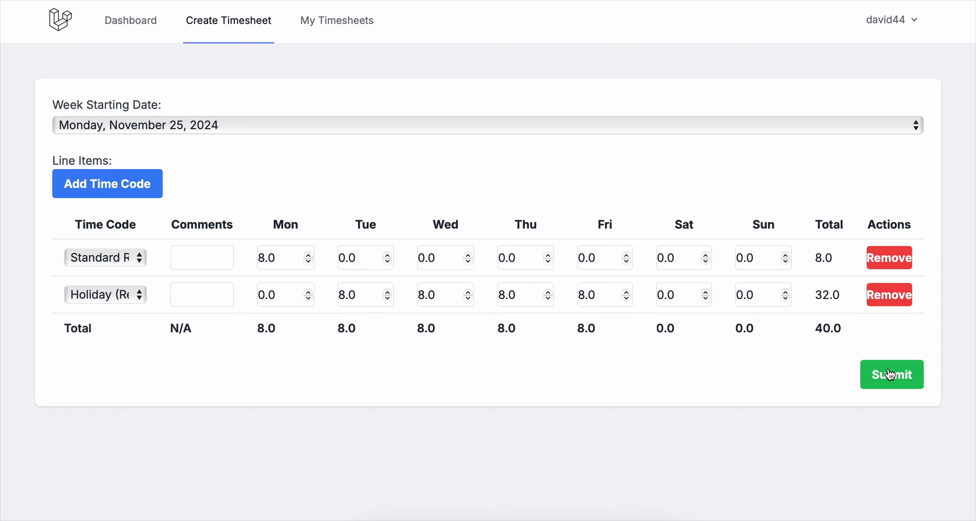
Try to submit the new timesheet, and change its week starting date to Monday, November 11, 2024.
left_click(832, 371)
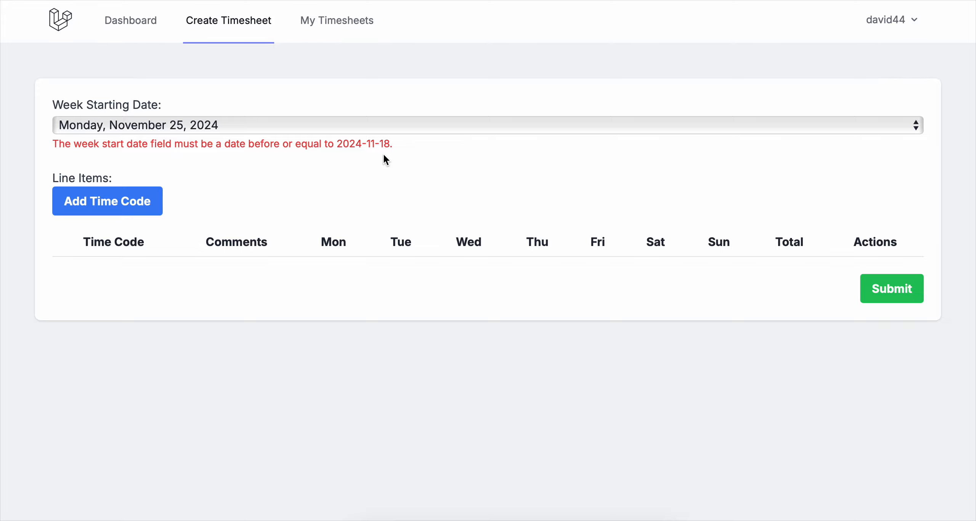
left_click(395, 126)
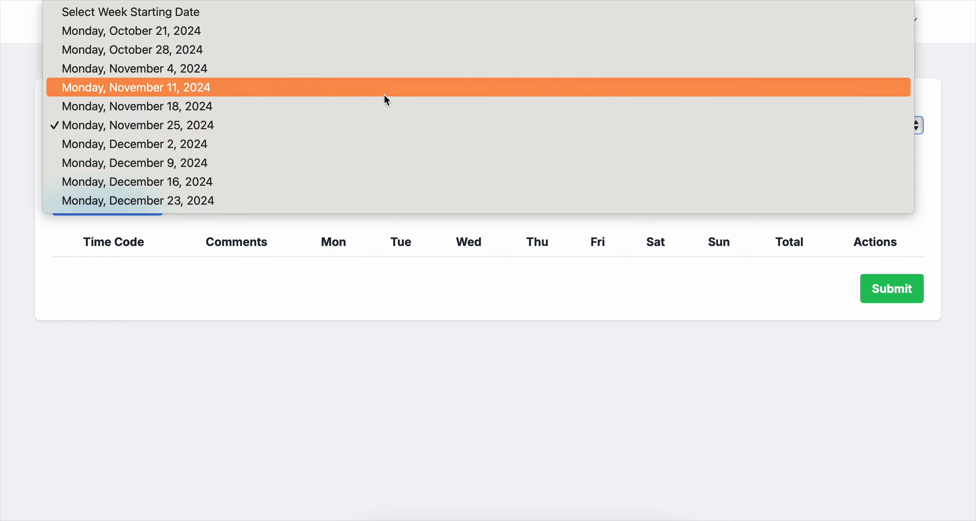
left_click(385, 93)
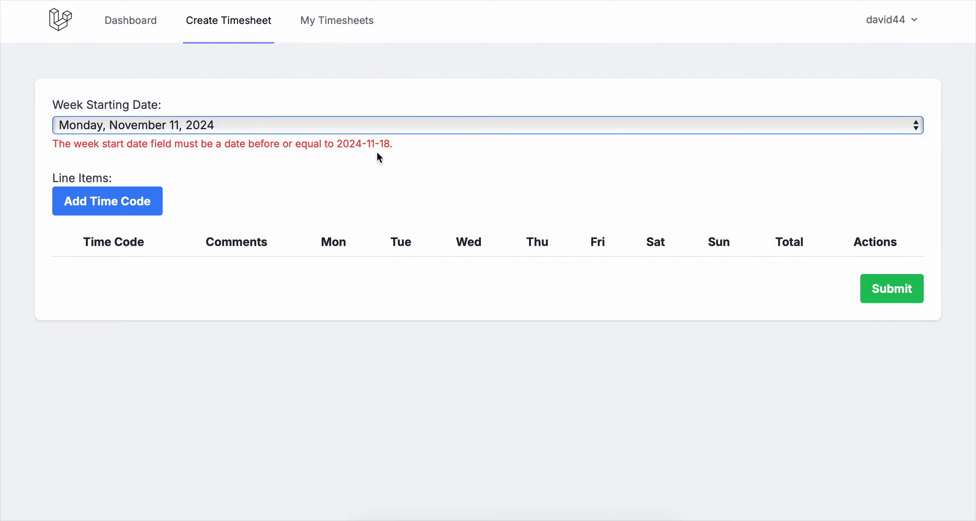
Highlight the time portion of the 2024-11-18 entry in My Timesheets, and open that submitted timesheet for editing.
left_click(359, 25)
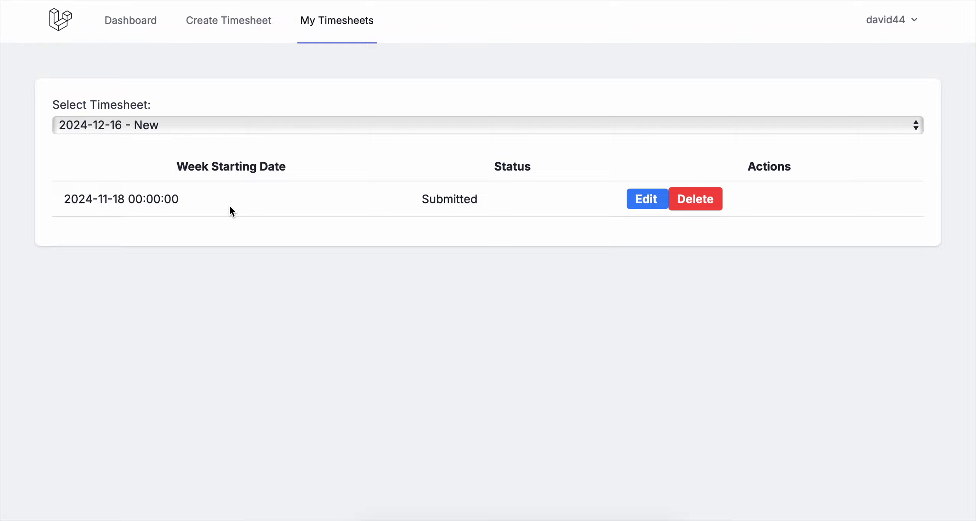
left_click_drag(129, 199, 187, 195)
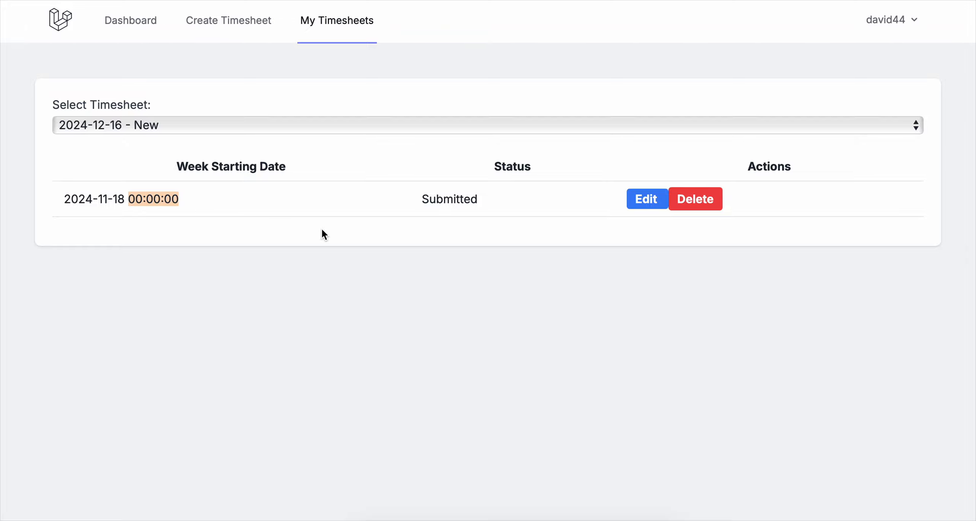
left_click(641, 201)
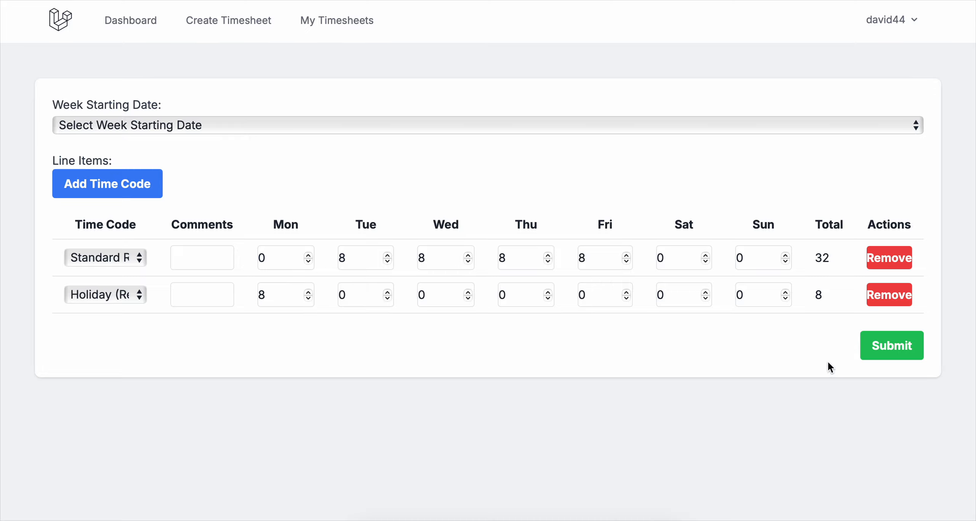
Set the edited timesheet's week starting date to Monday, November 18, 2024, and resubmit it.
left_click(880, 357)
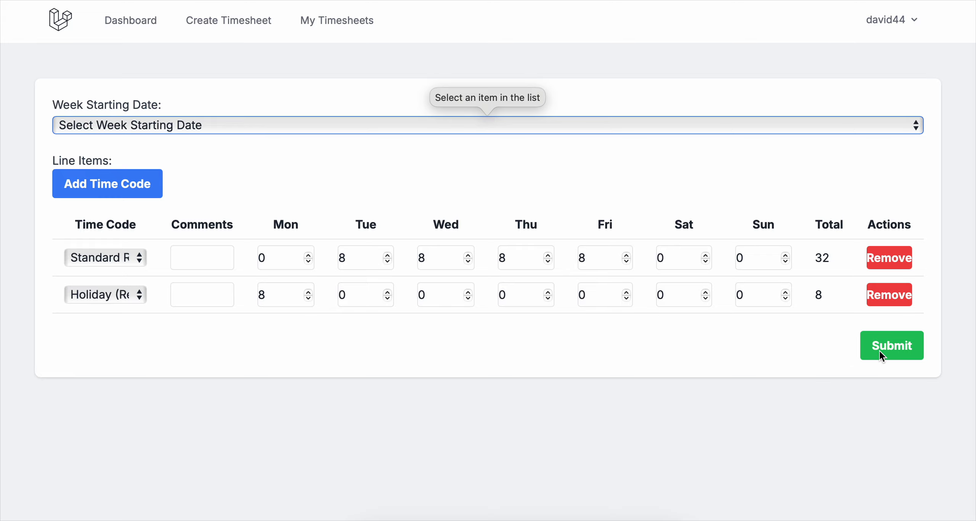
left_click(329, 122)
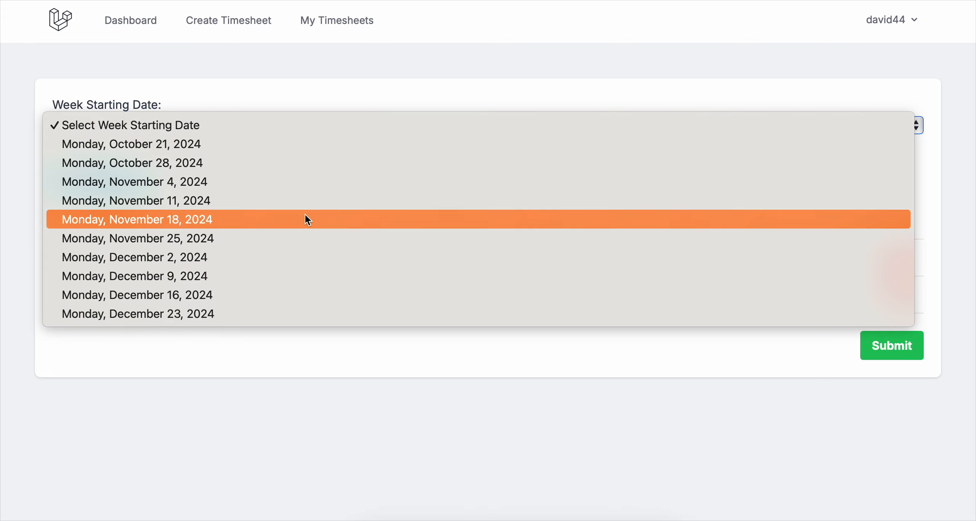
left_click(304, 219)
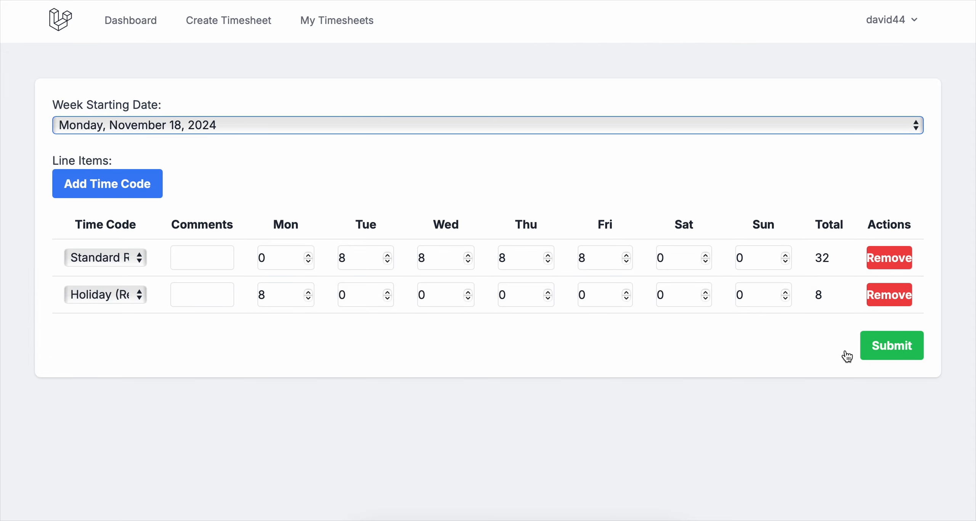
left_click(877, 347)
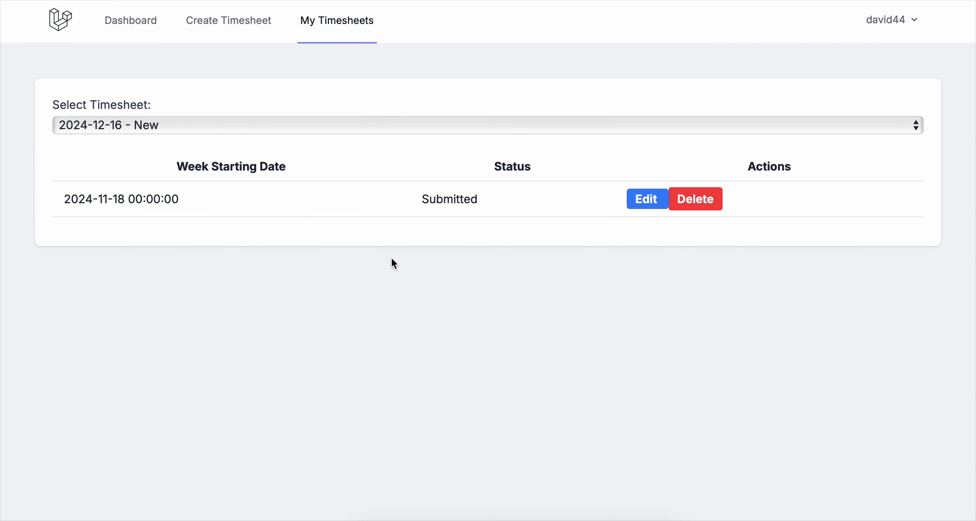